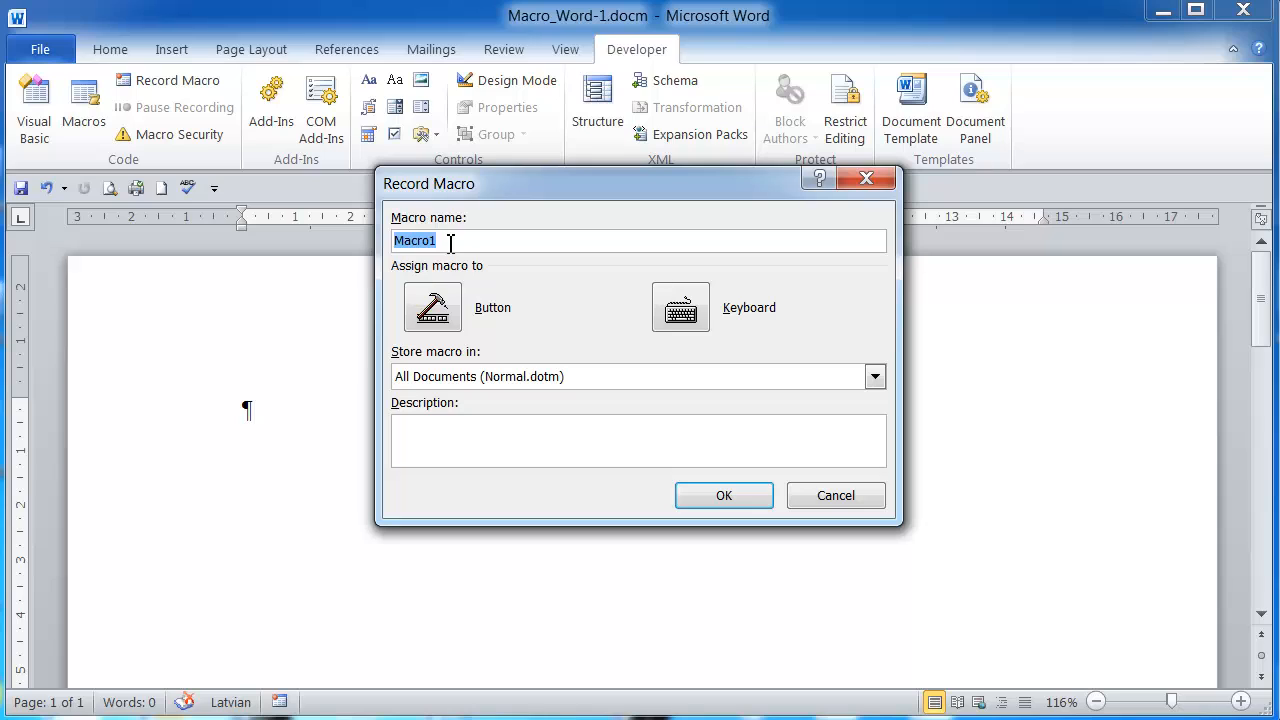
Start recording a macro named kalkulacijas_tabula, stored in the Macro_Word-1.docm document.
{"action": "type", "text": "kalkulacijas_tabula"}
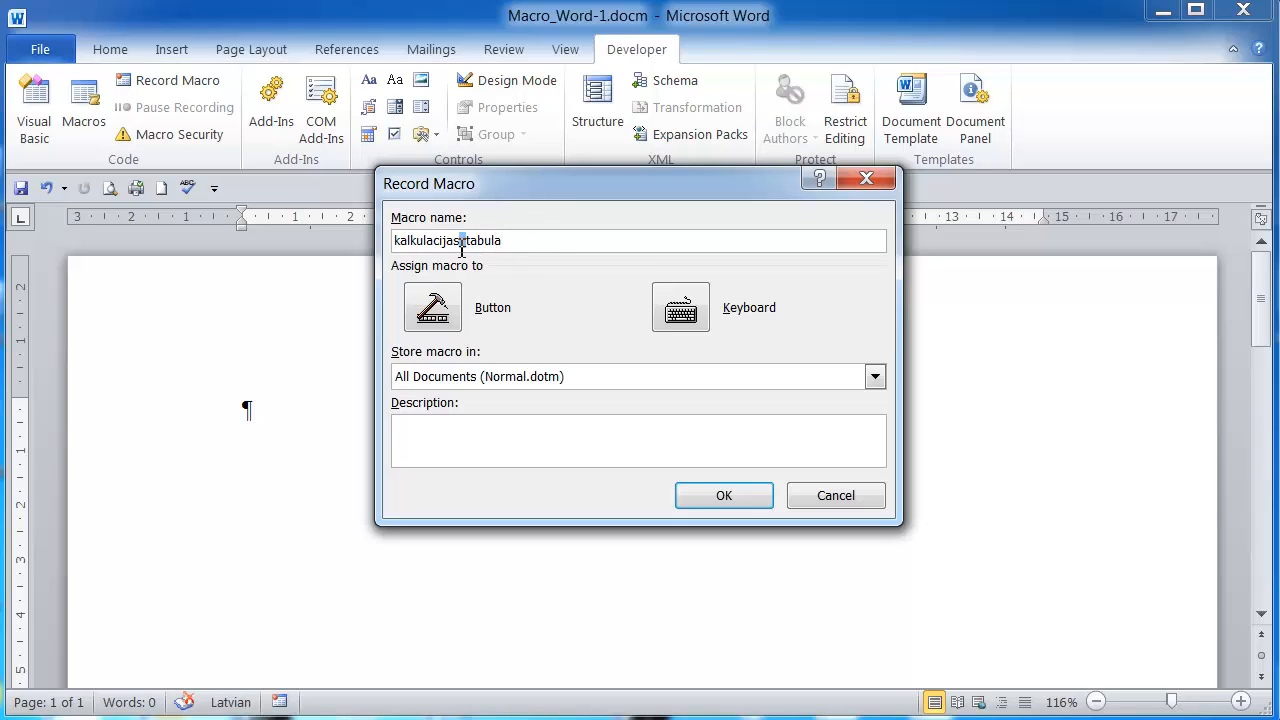
{"action": "left_click_drag", "start_coordinate": [459, 241], "coordinate": [467, 241]}
{"action": "left_click", "coordinate": [875, 377]}
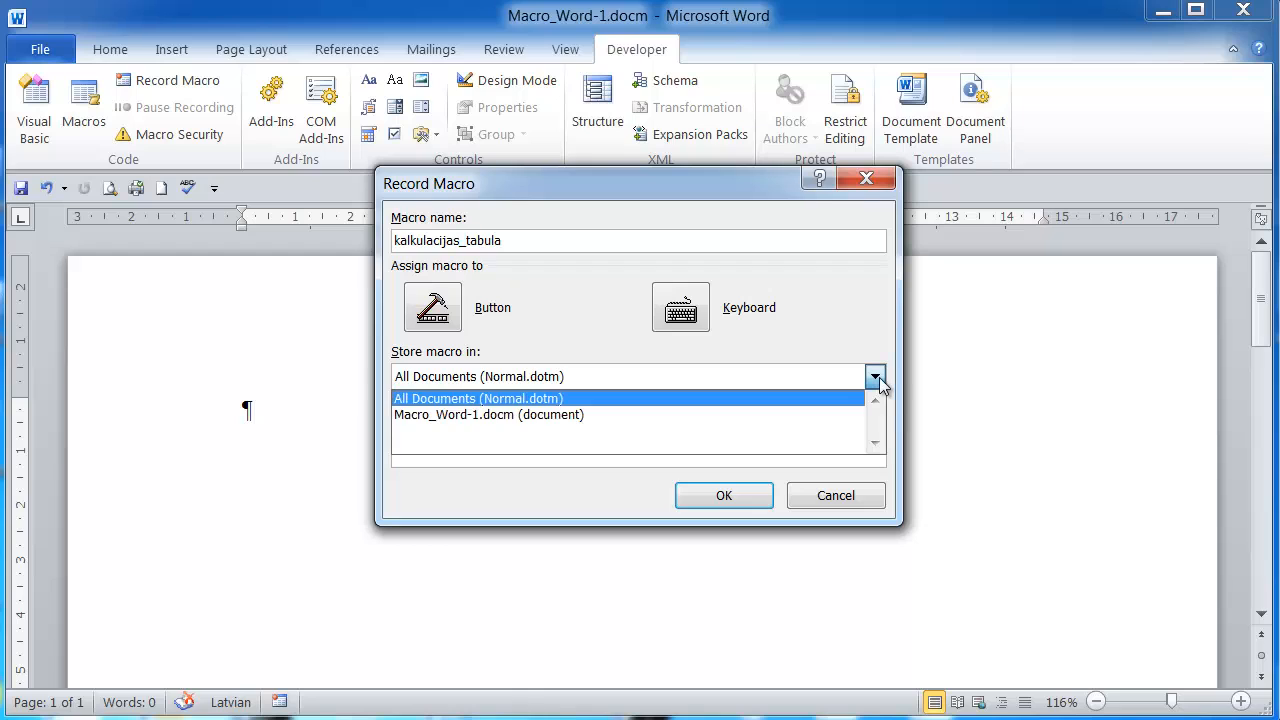
{"action": "left_click", "coordinate": [518, 416]}
{"action": "left_click", "coordinate": [725, 496]}
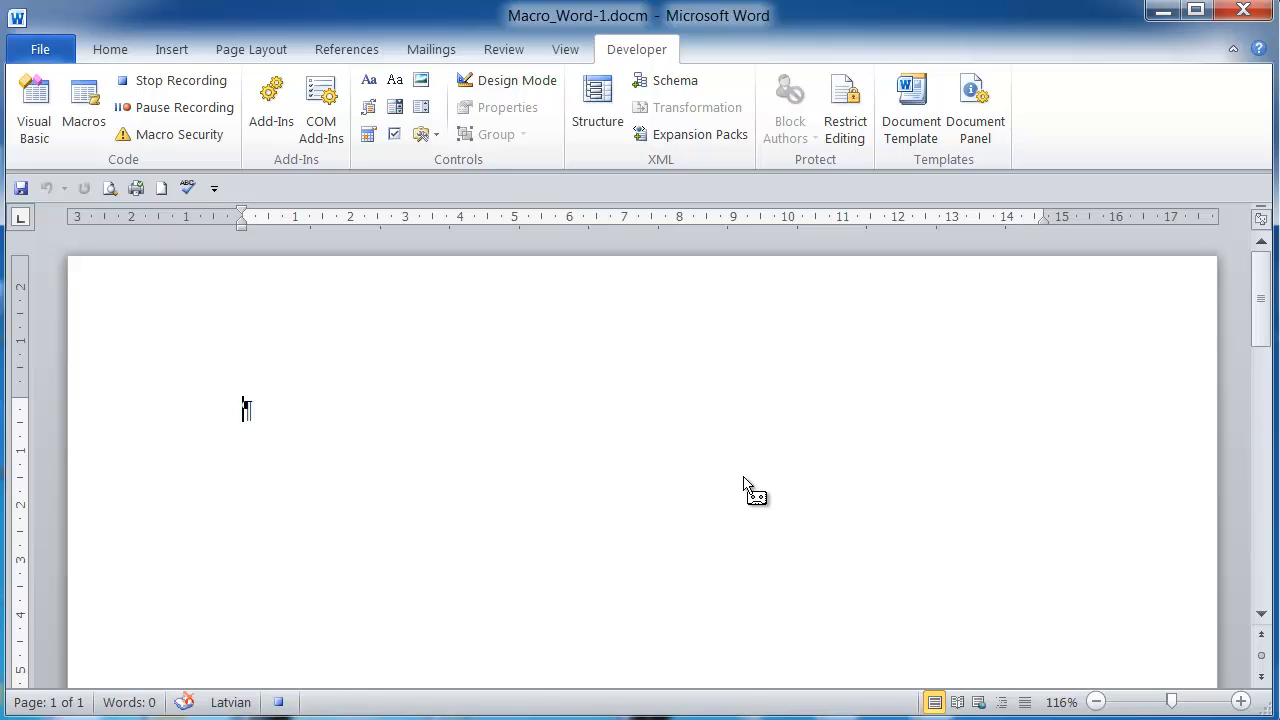
Enter the caption "1. tabula" in the first line and start a new paragraph below it.
{"action": "type", "text": "1. tab"}
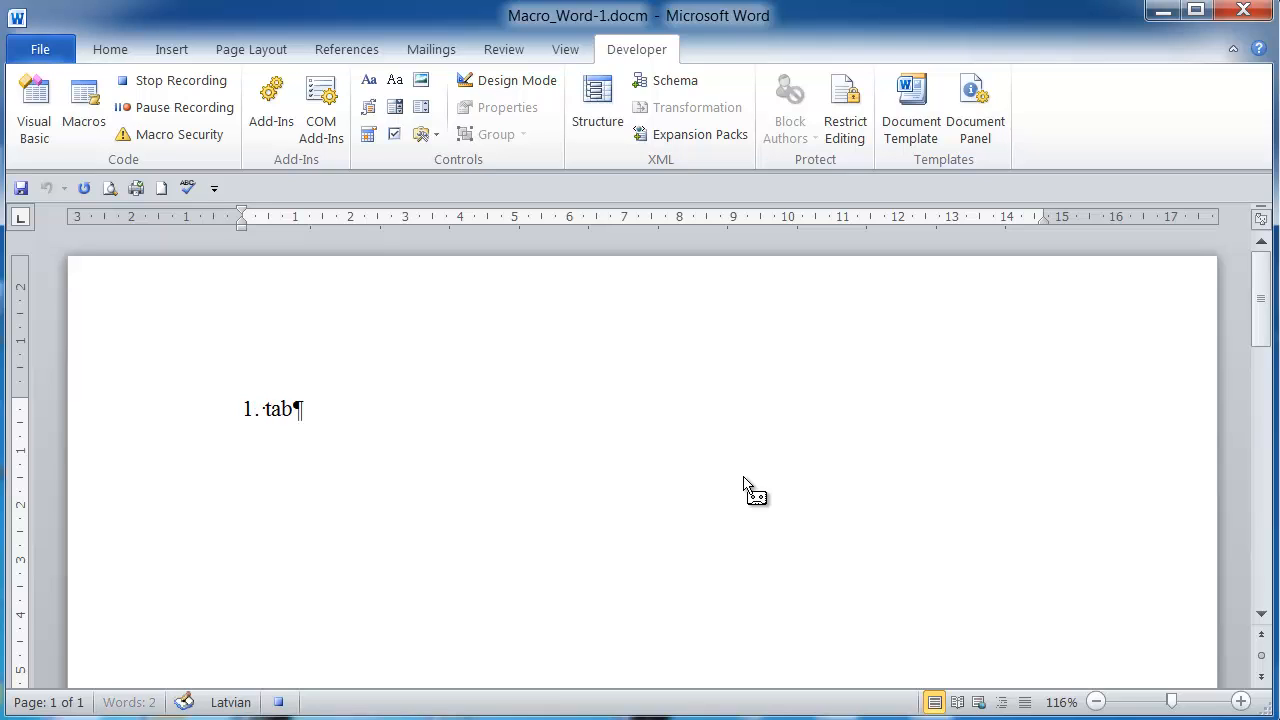
{"action": "type", "text": "ula"}
{"action": "key", "text": "Return"}
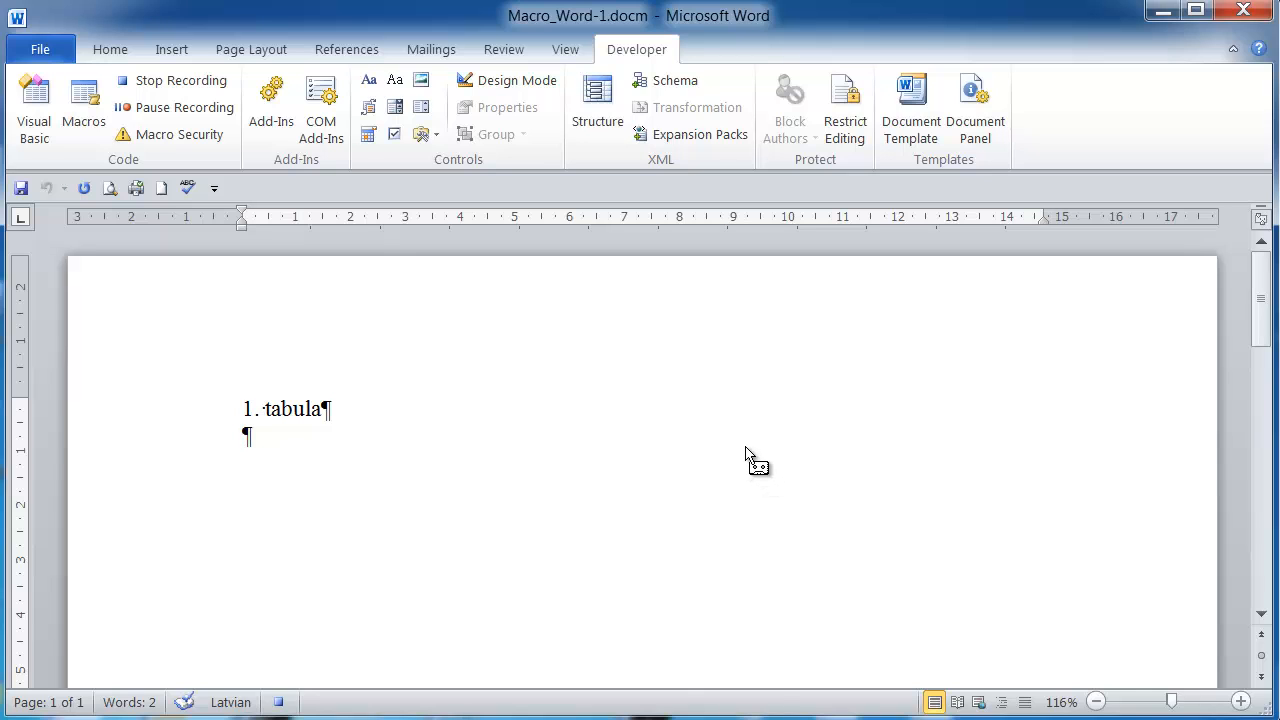
Insert a table with 5 columns and 7 rows below the caption.
{"action": "left_click", "coordinate": [178, 55]}
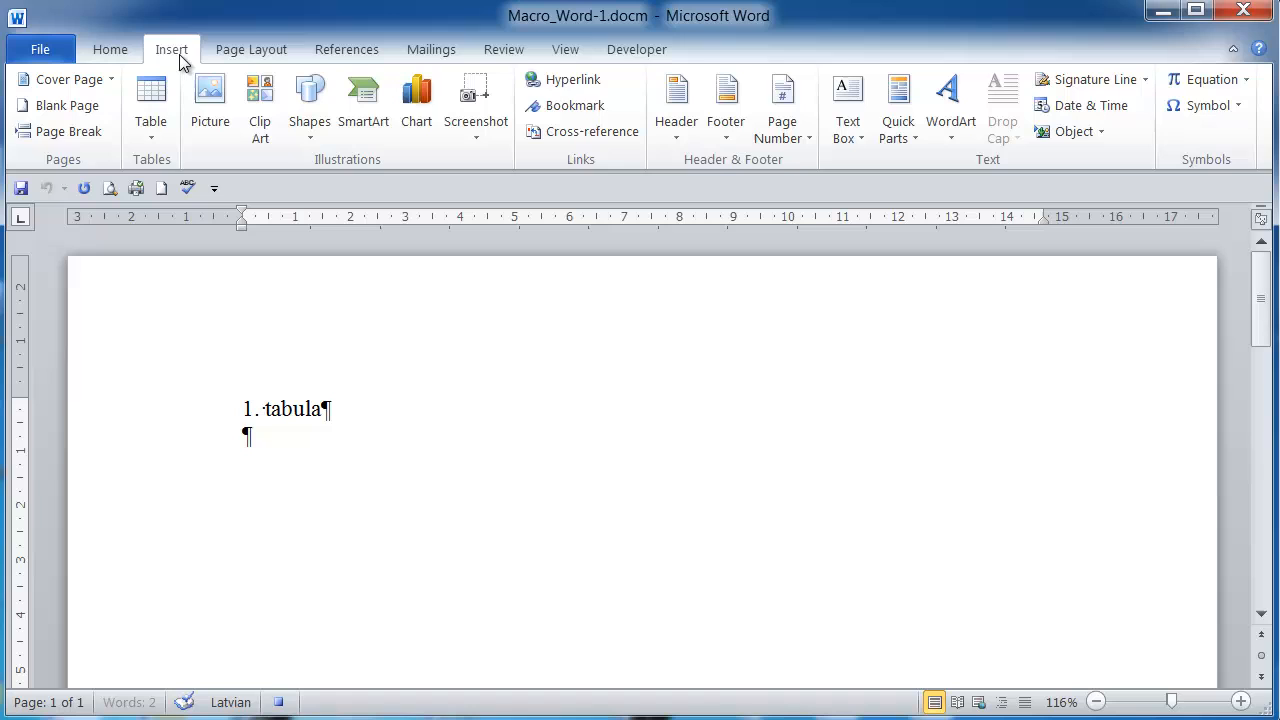
{"action": "left_click", "coordinate": [155, 132]}
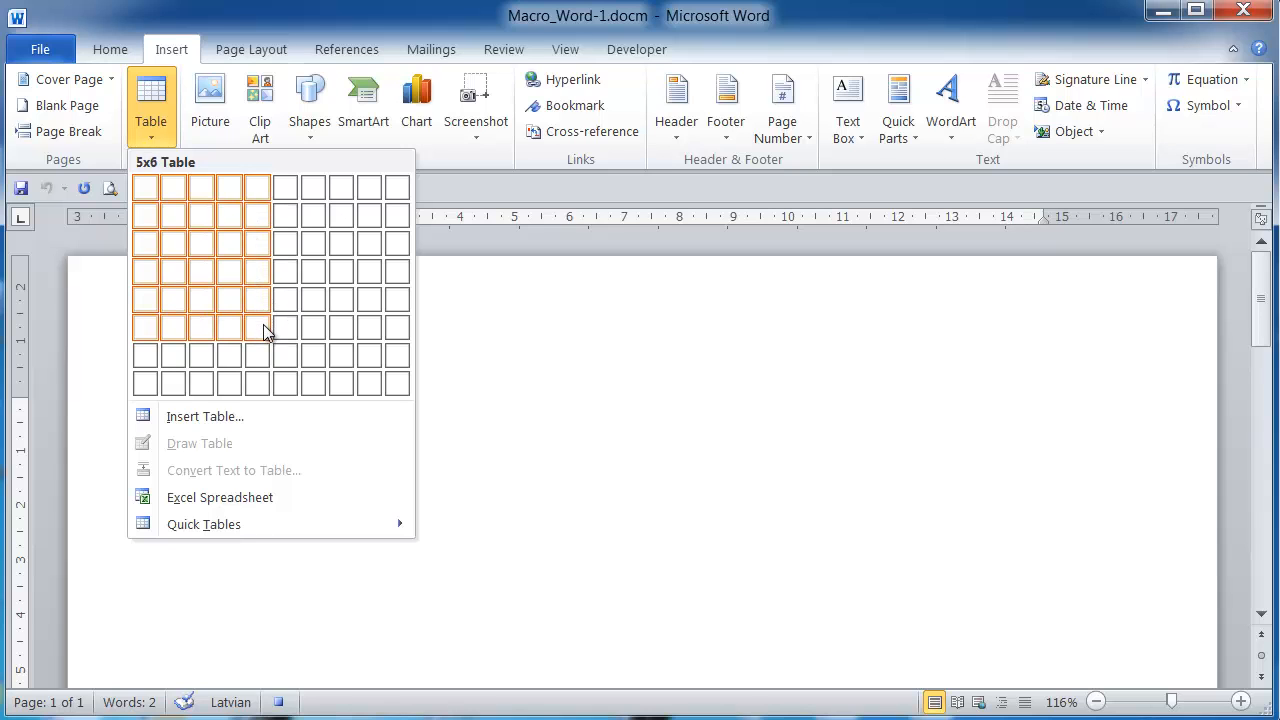
{"action": "left_click", "coordinate": [266, 354]}
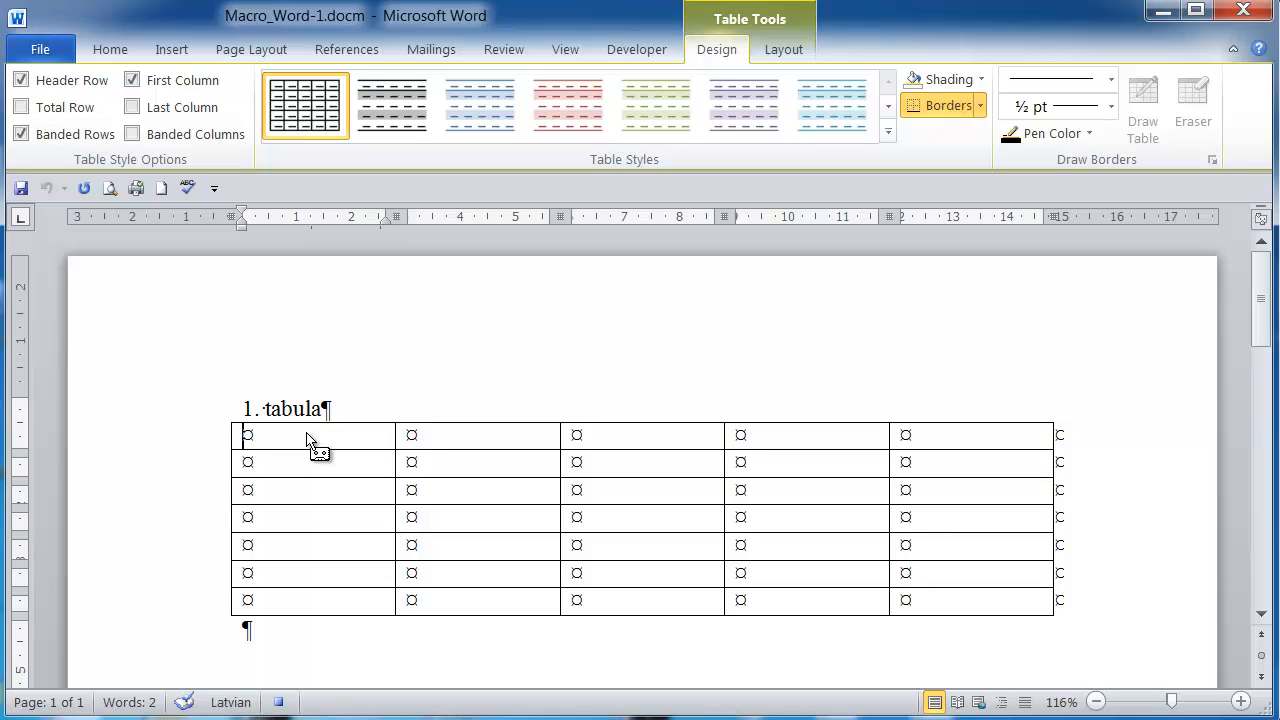
Fill the table's header row with Nr., Nosaukums, Cena, Daudzums and Summa.
{"action": "type", "text": "Nr."}
{"action": "key", "text": "Tab"}
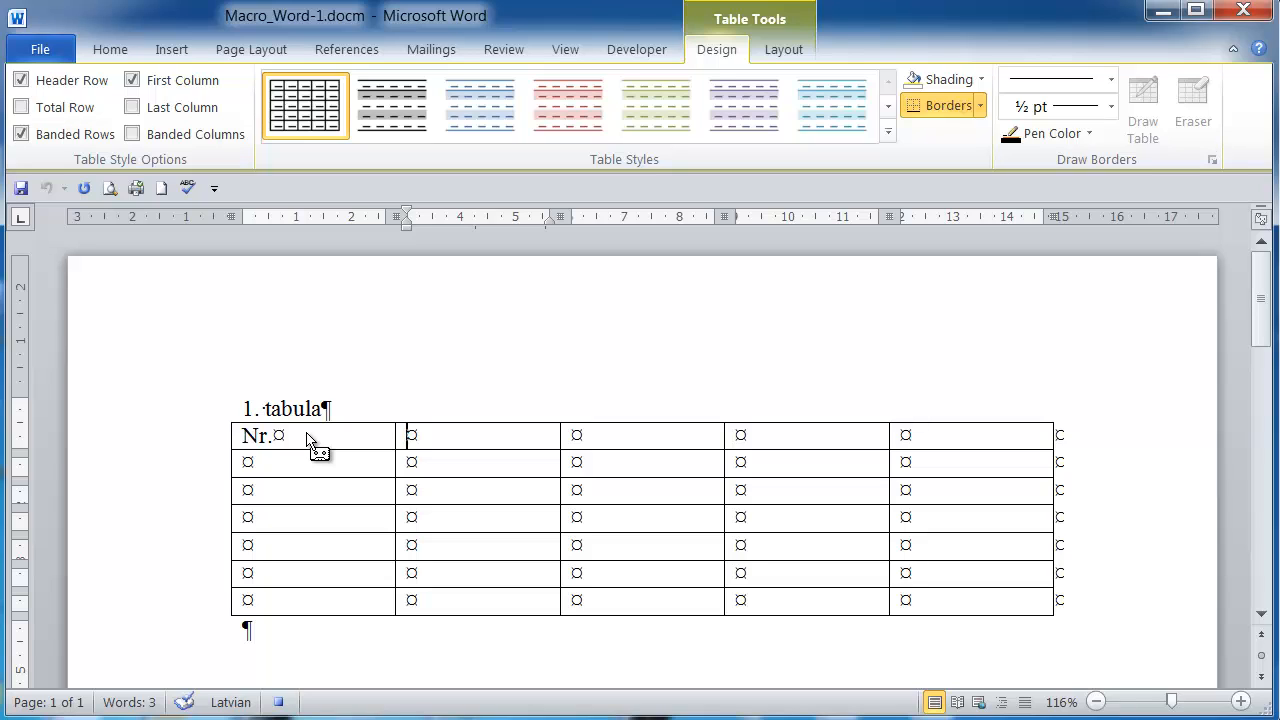
{"action": "type", "text": "Nosaukum"}
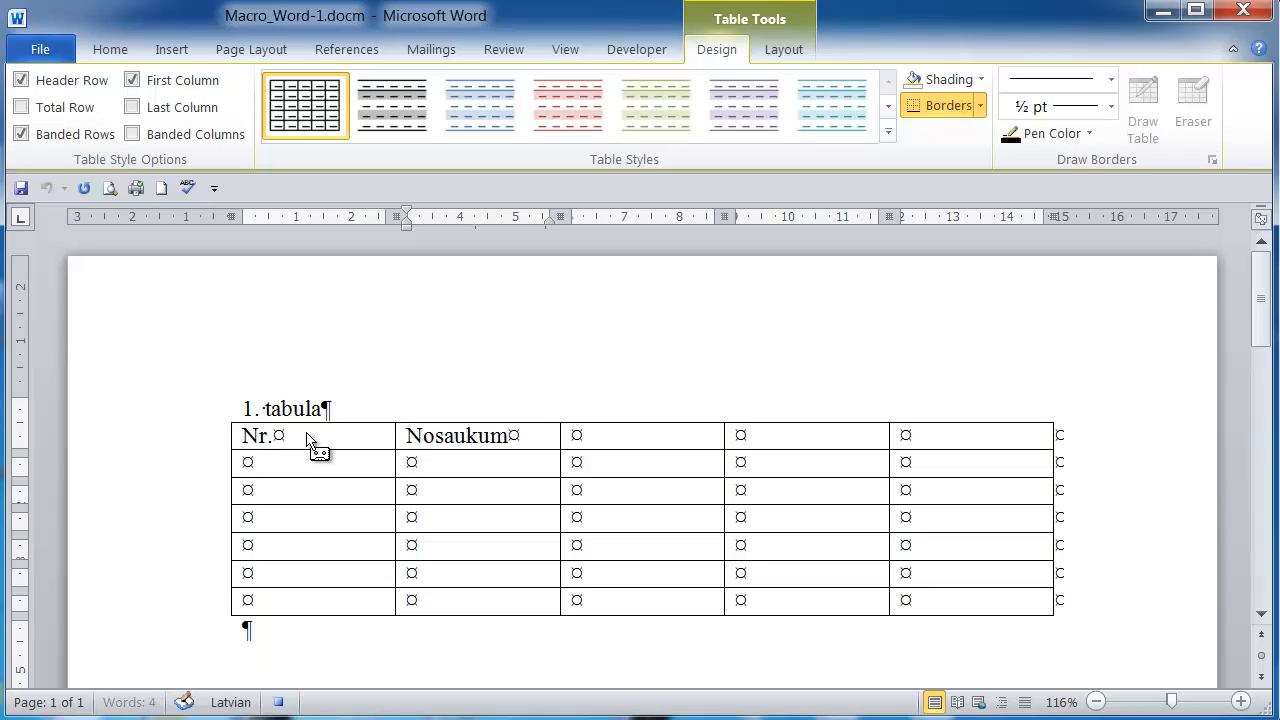
{"action": "type", "text": "s"}
{"action": "key", "text": "Tab"}
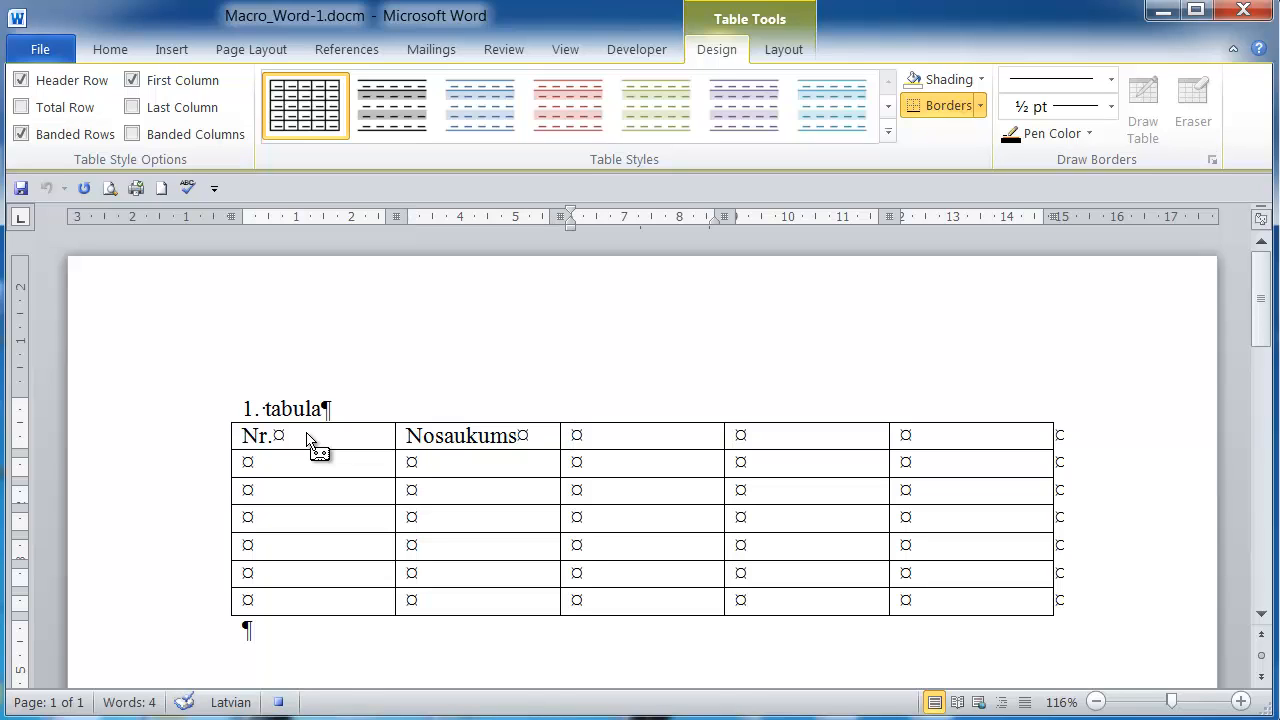
{"action": "type", "text": "Cena"}
{"action": "key", "text": "Tab"}
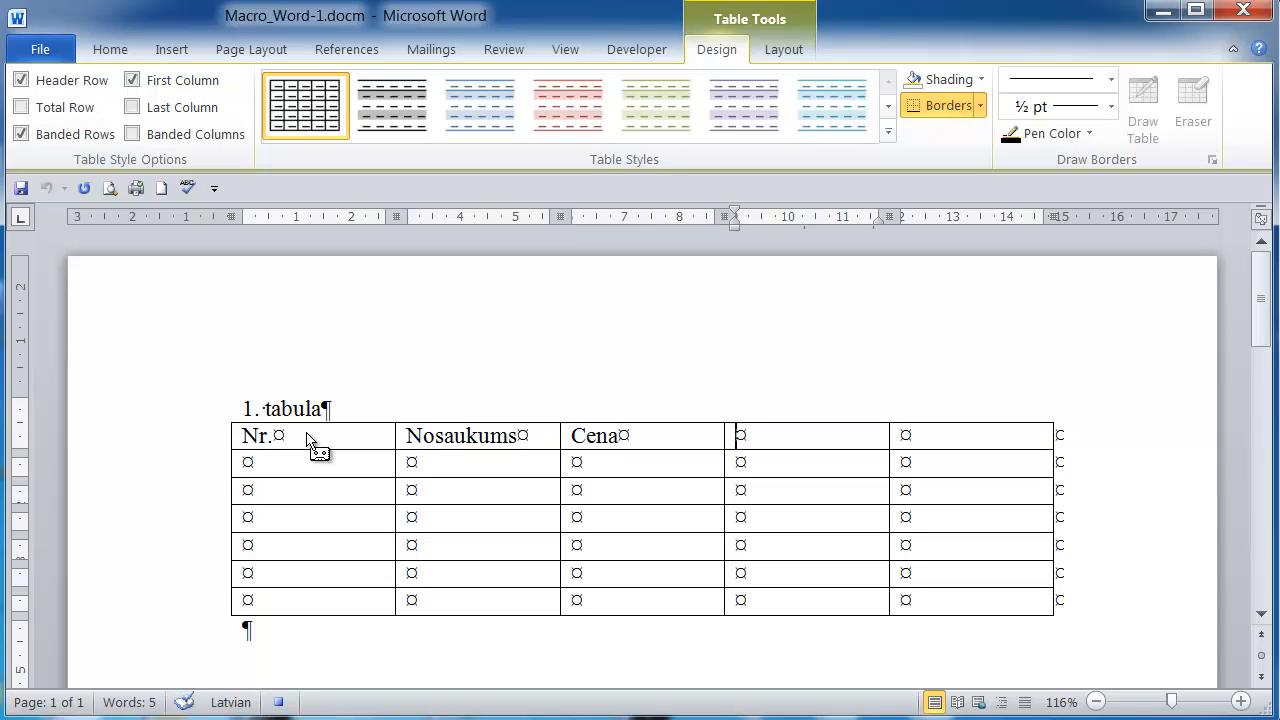
{"action": "type", "text": "Daudzu"}
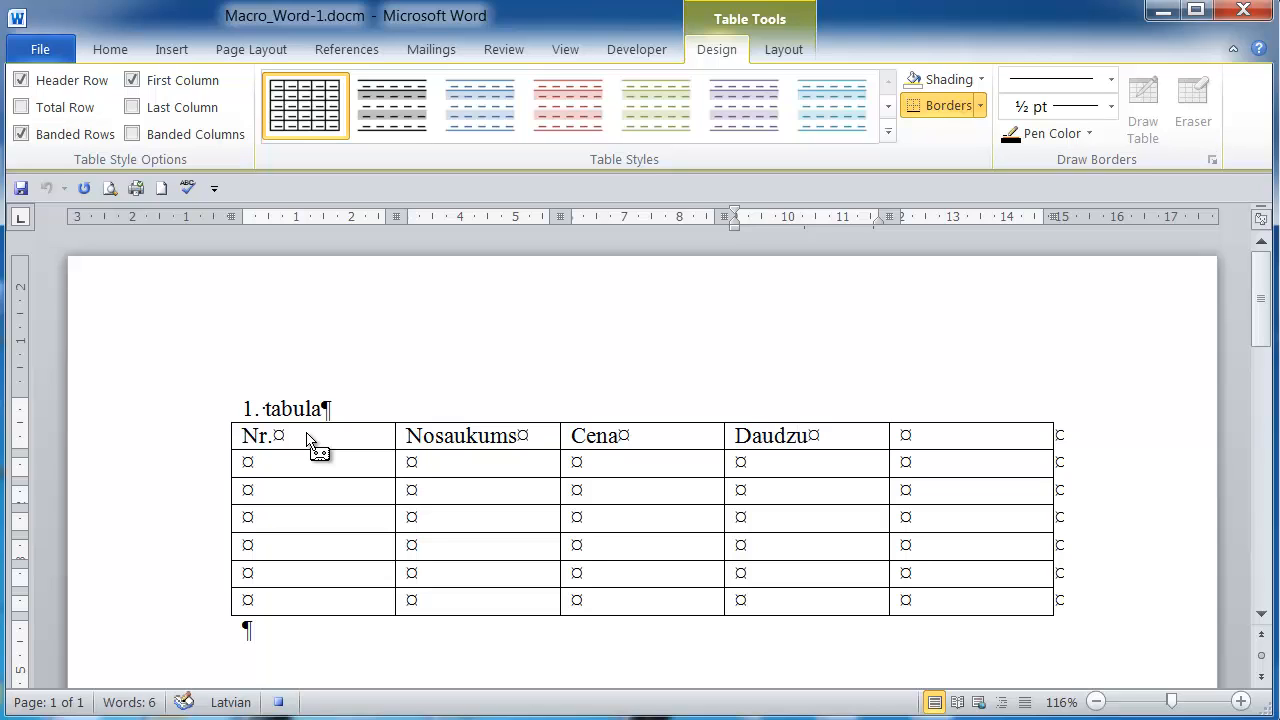
{"action": "type", "text": "ms"}
{"action": "key", "text": "Tab"}
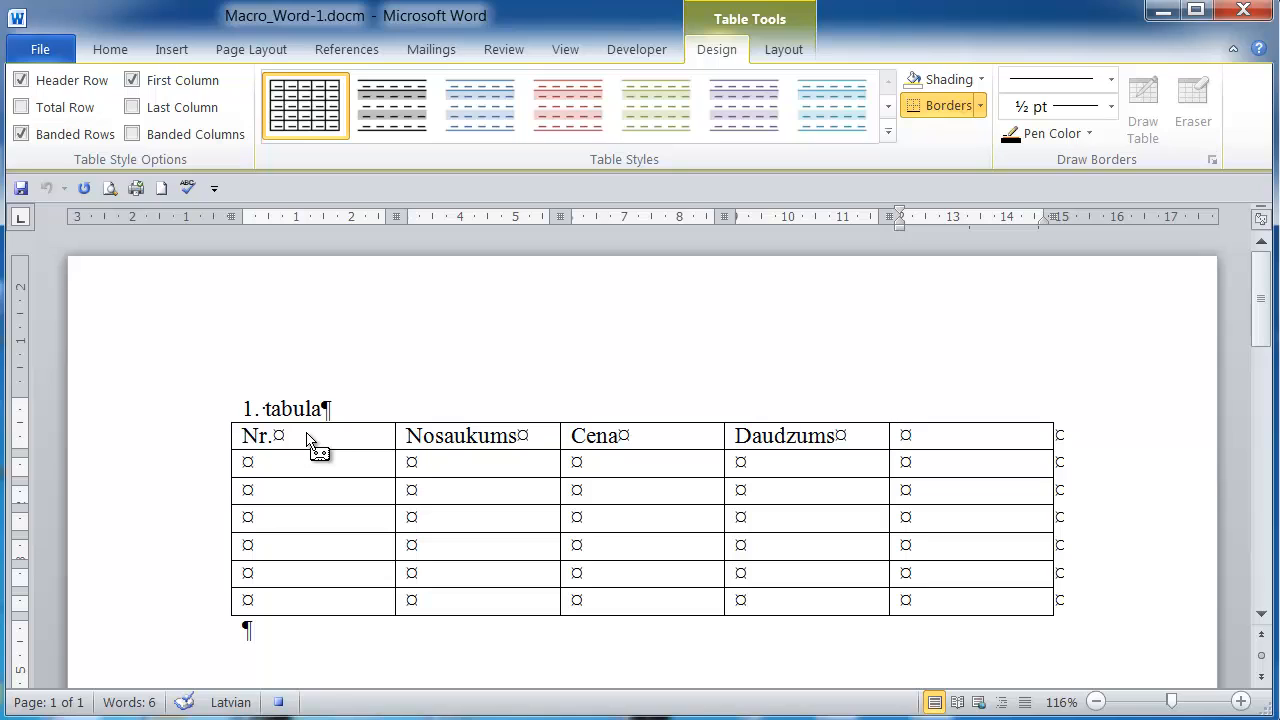
{"action": "type", "text": "Summa"}
Make the whole header row's text bold and centre it in the cells.
{"action": "key", "text": "shift+Left"}
{"action": "key", "text": "shift+Left"}
{"action": "key", "text": "shift+Left"}
{"action": "key", "text": "shift+Left"}
{"action": "key", "text": "shift+Left"}
{"action": "key", "text": "shift+Left"}
{"action": "key", "text": "shift+Left"}
{"action": "key", "text": "shift+Left"}
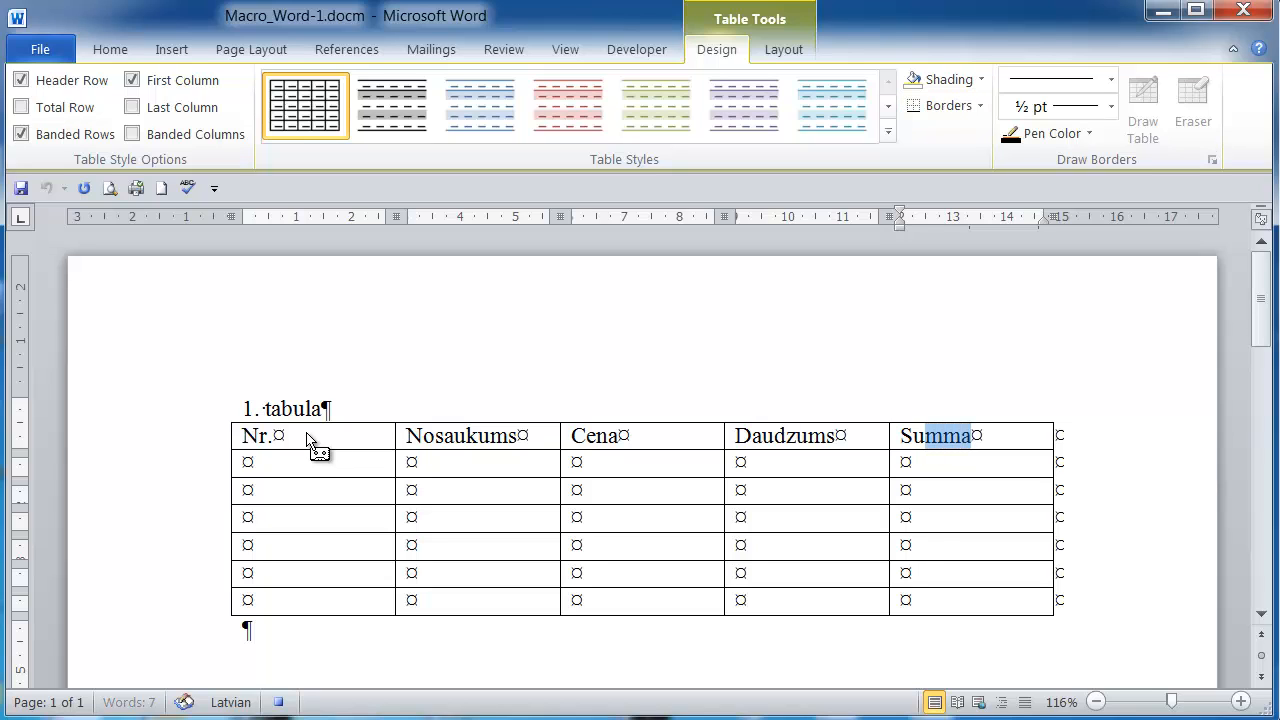
{"action": "key", "text": "shift+Left"}
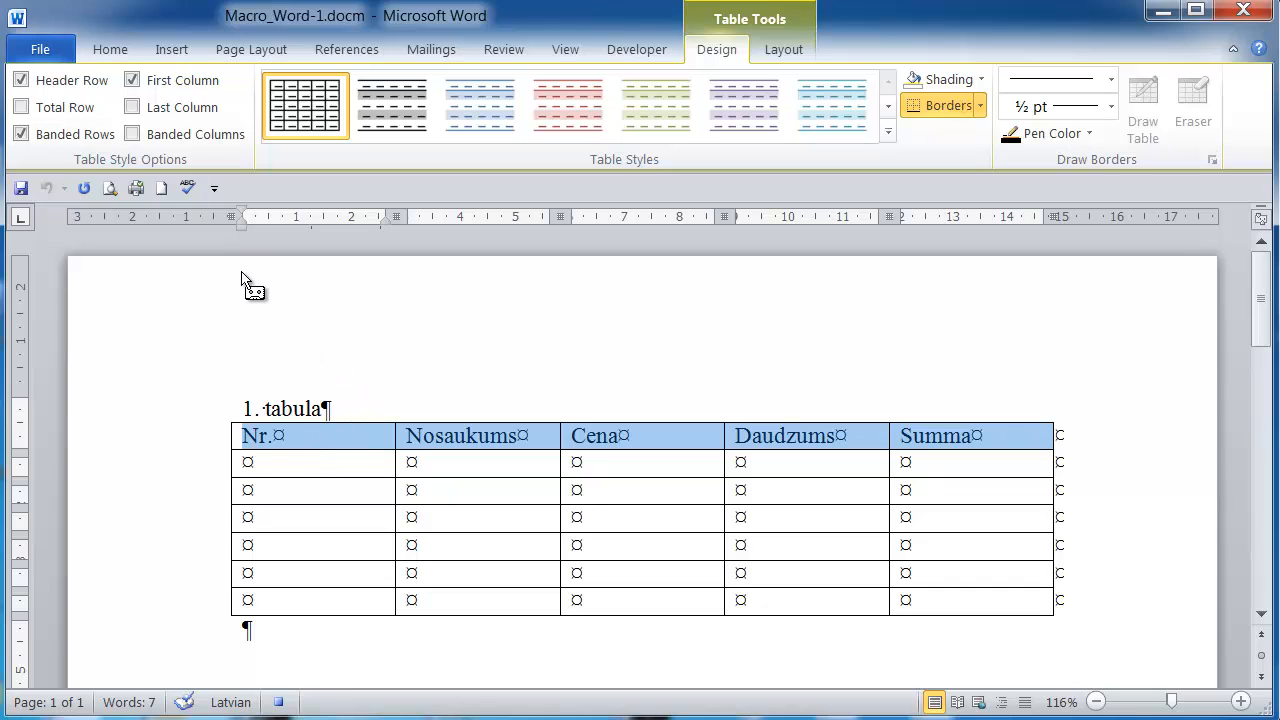
{"action": "left_click", "coordinate": [119, 51]}
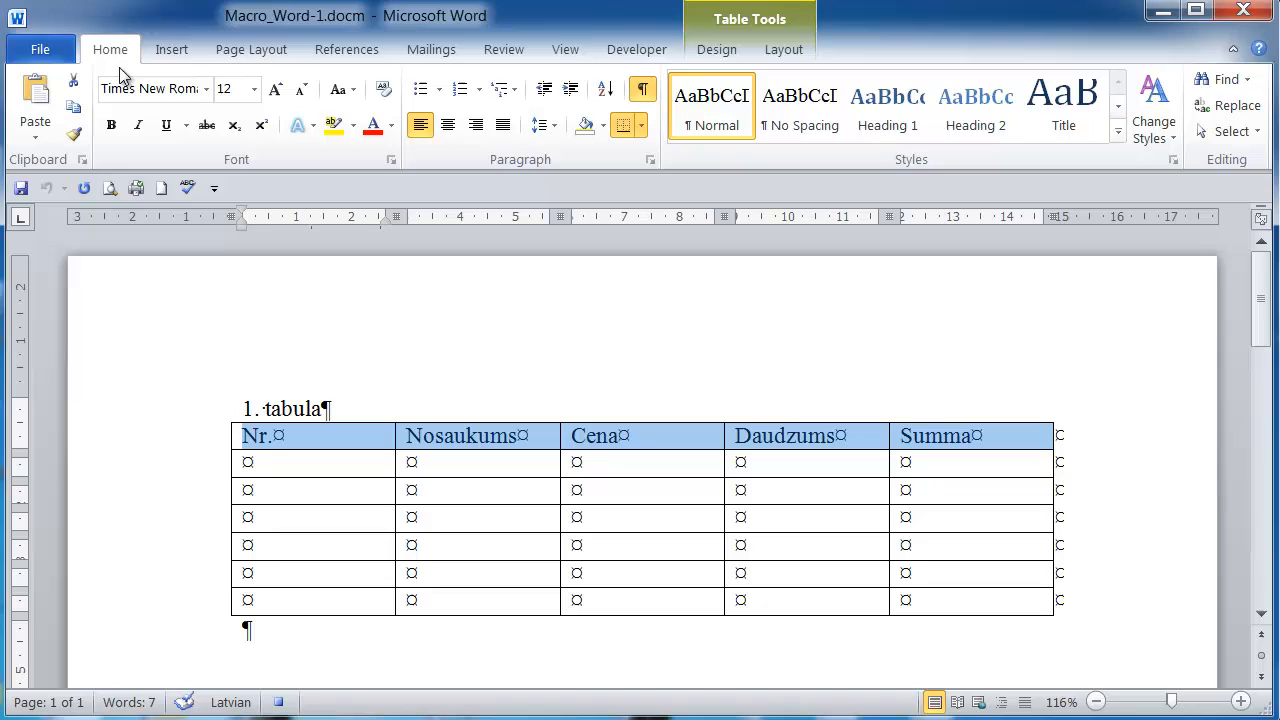
{"action": "left_click", "coordinate": [111, 125]}
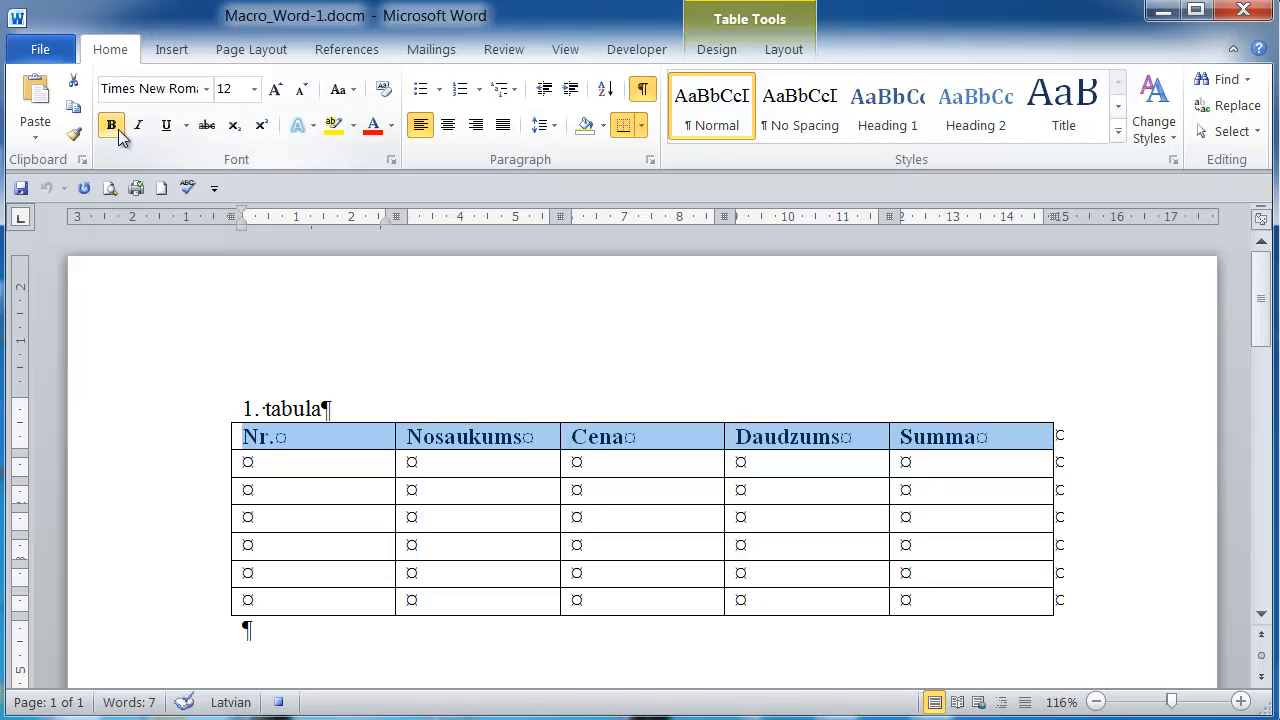
{"action": "left_click", "coordinate": [449, 126]}
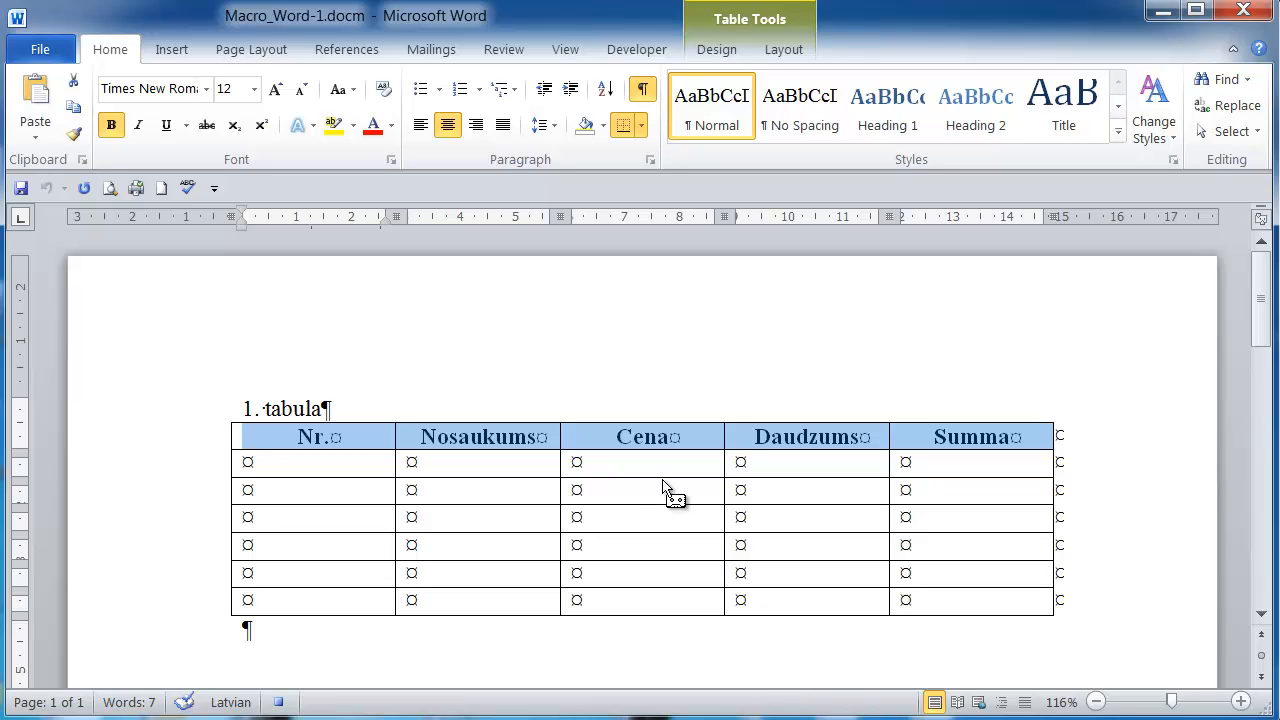
{"action": "key", "text": "Left"}
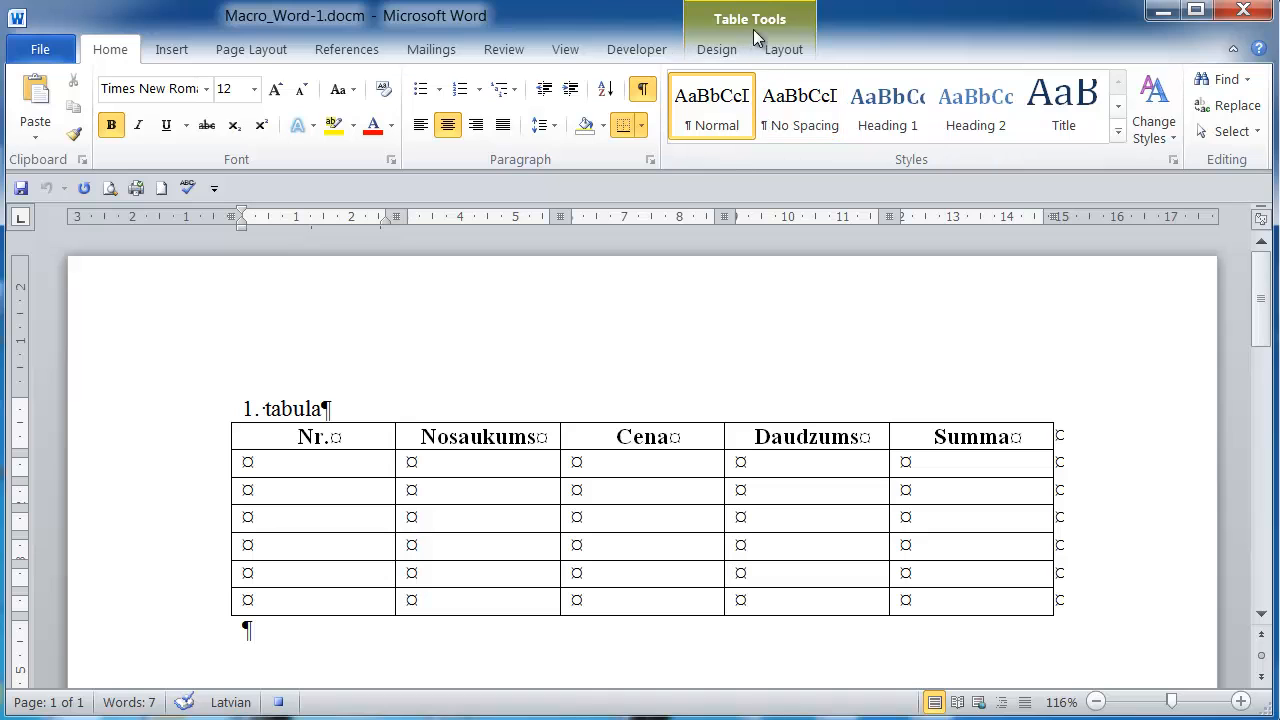
Set the preferred width of the Nr. column to 1 cm in the table properties.
{"action": "left_click", "coordinate": [784, 50]}
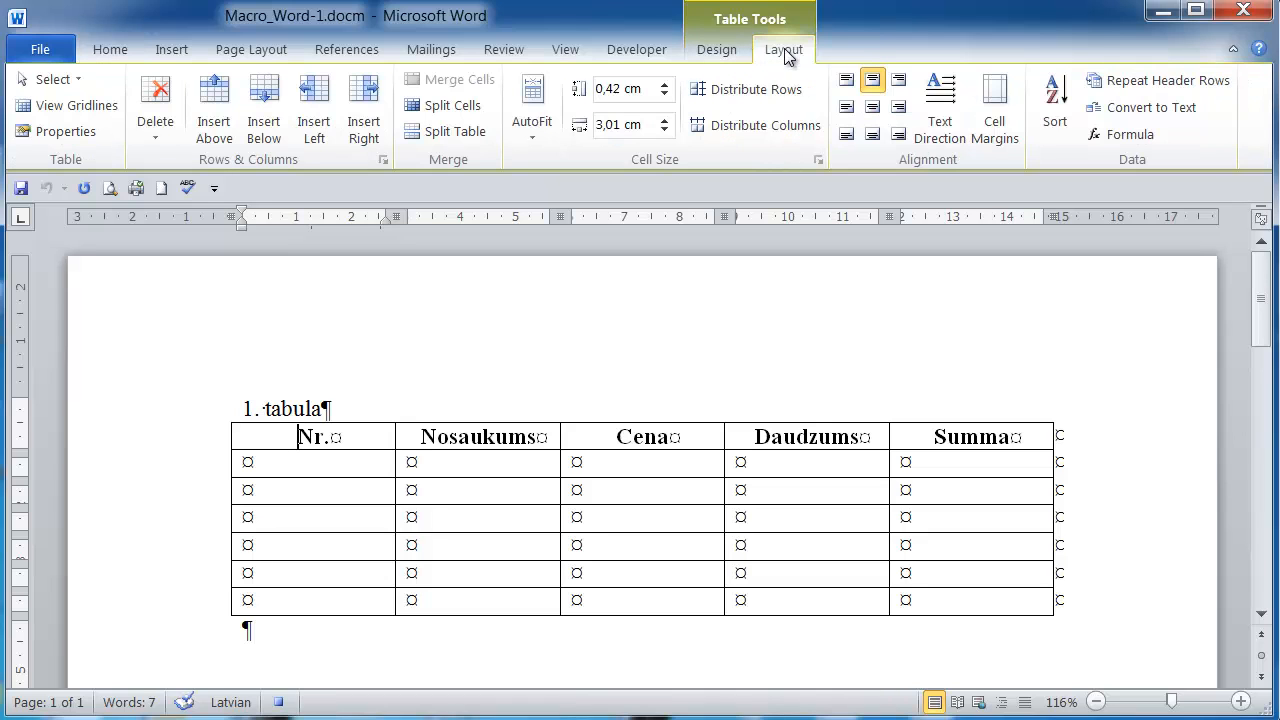
{"action": "left_click", "coordinate": [818, 161]}
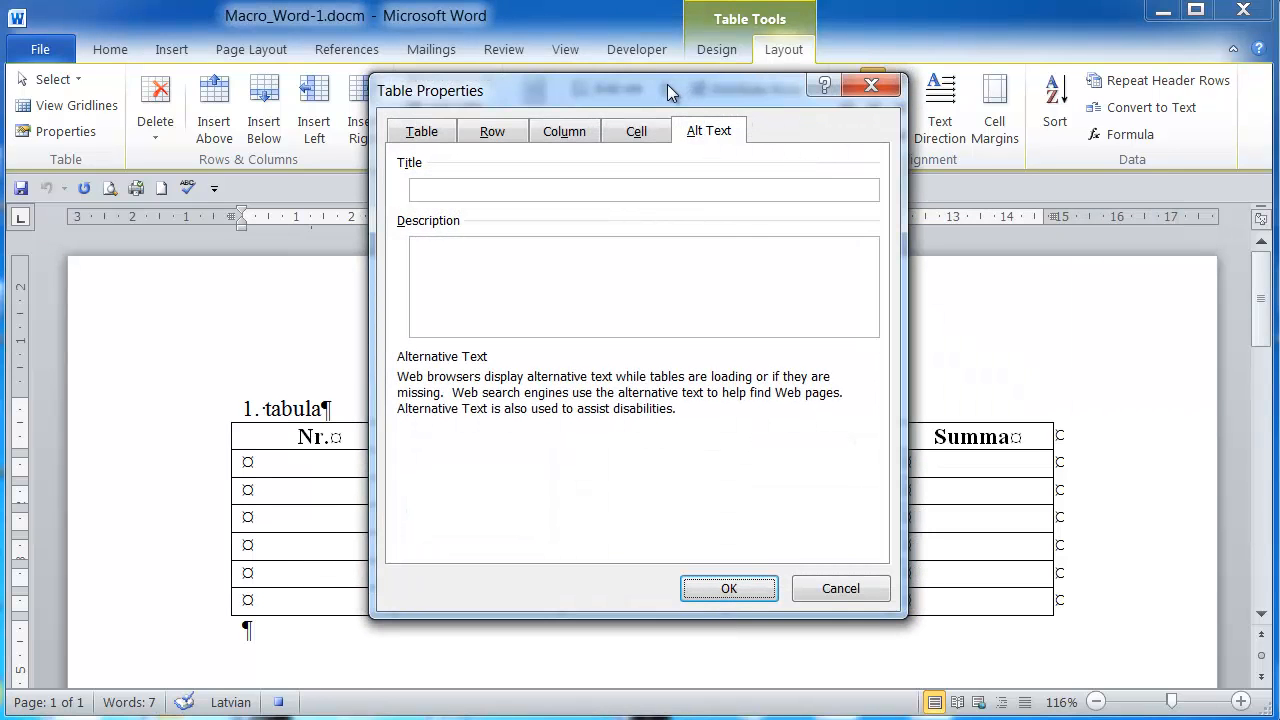
{"action": "left_click_drag", "start_coordinate": [667, 84], "coordinate": [878, 95]}
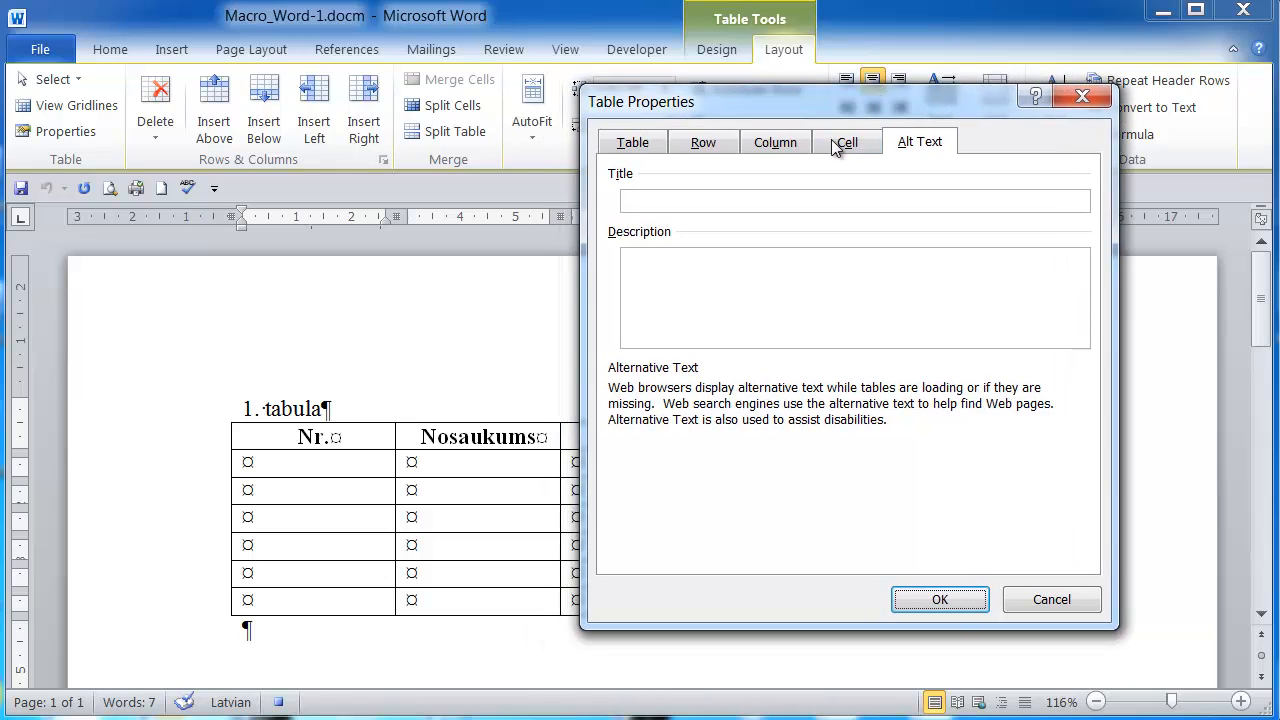
{"action": "left_click", "coordinate": [776, 142]}
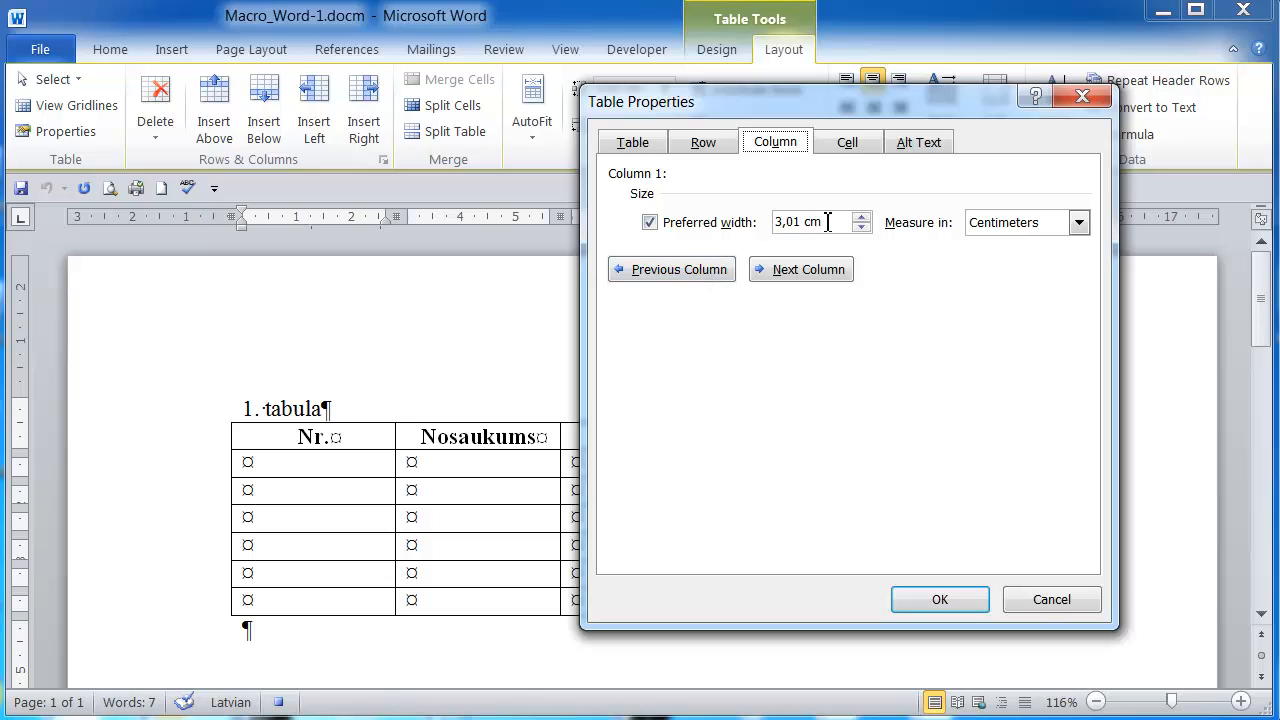
{"action": "left_click_drag", "start_coordinate": [826, 222], "coordinate": [768, 230]}
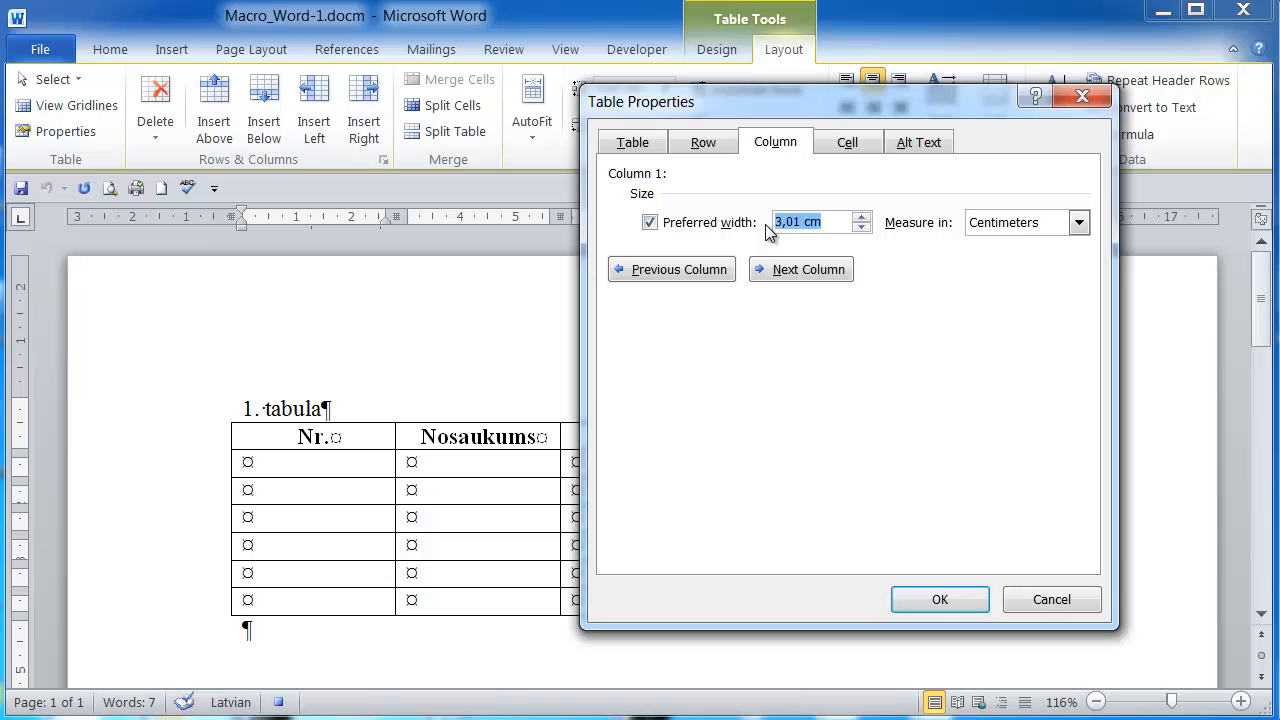
{"action": "type", "text": "1"}
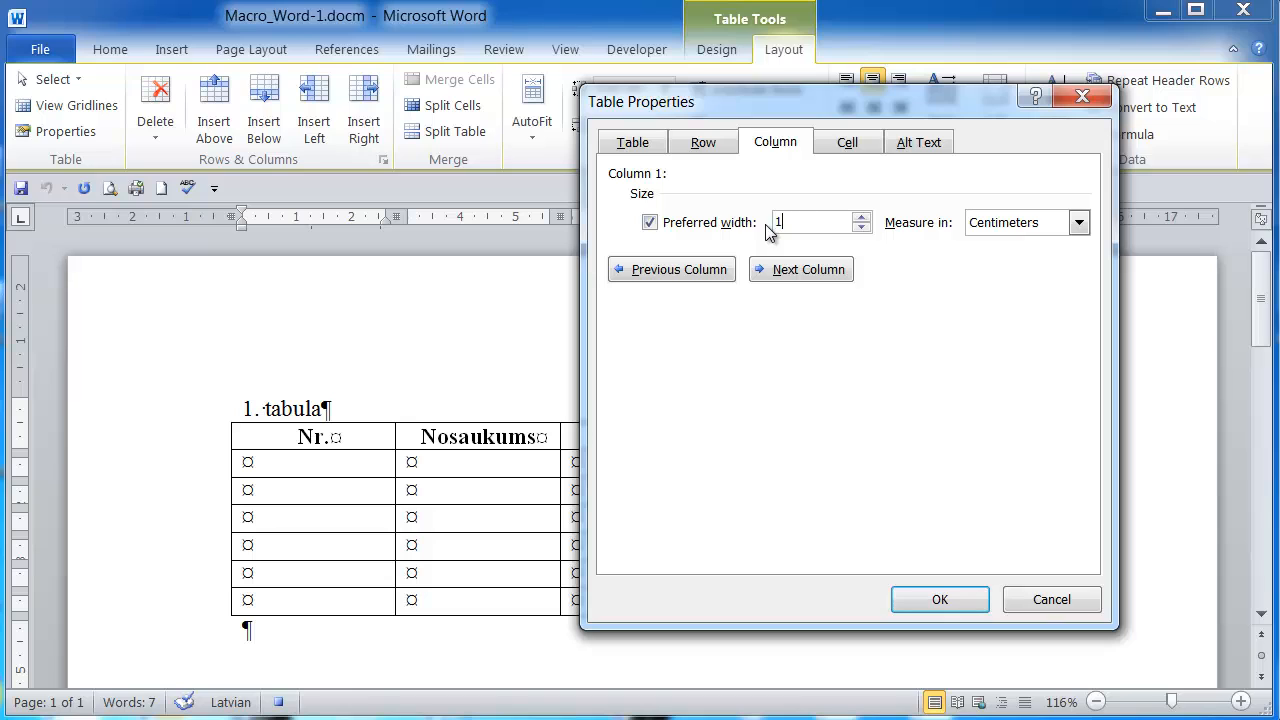
{"action": "left_click", "coordinate": [799, 269]}
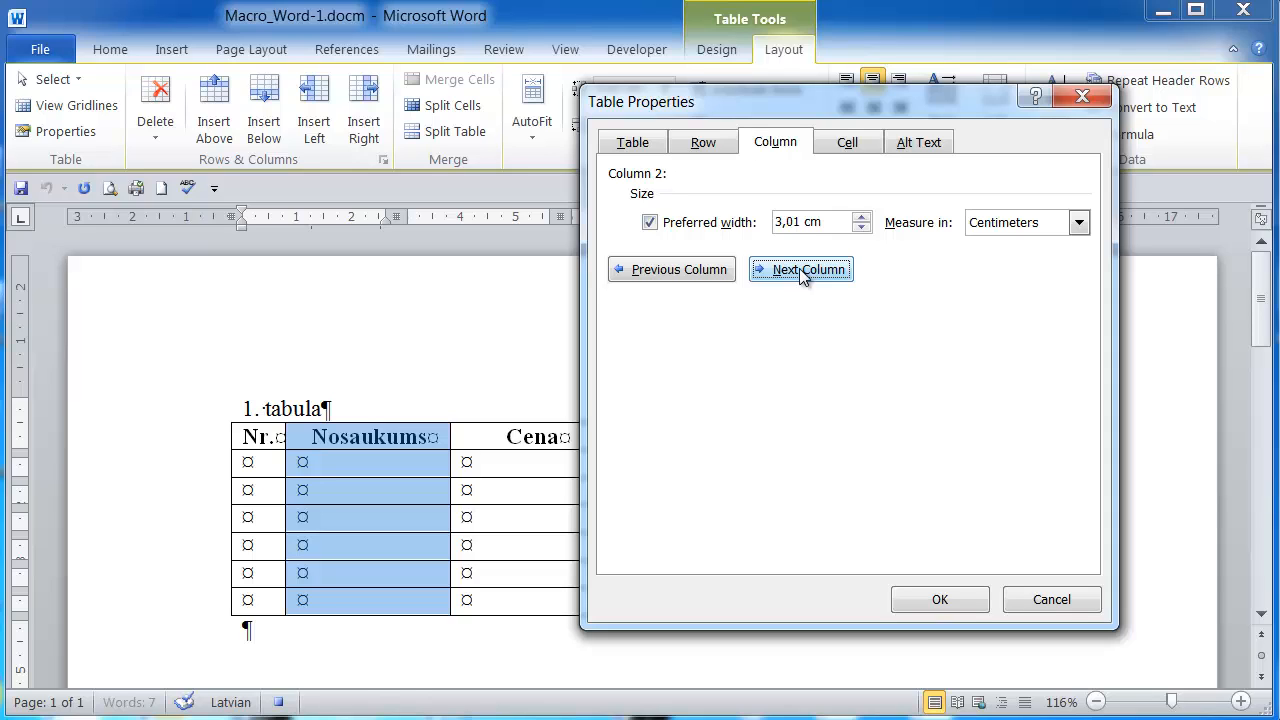
Set the preferred width of the Nosaukums column to 8,2 cm and the Cena column to 2,2 cm.
{"action": "left_click_drag", "start_coordinate": [822, 227], "coordinate": [776, 231]}
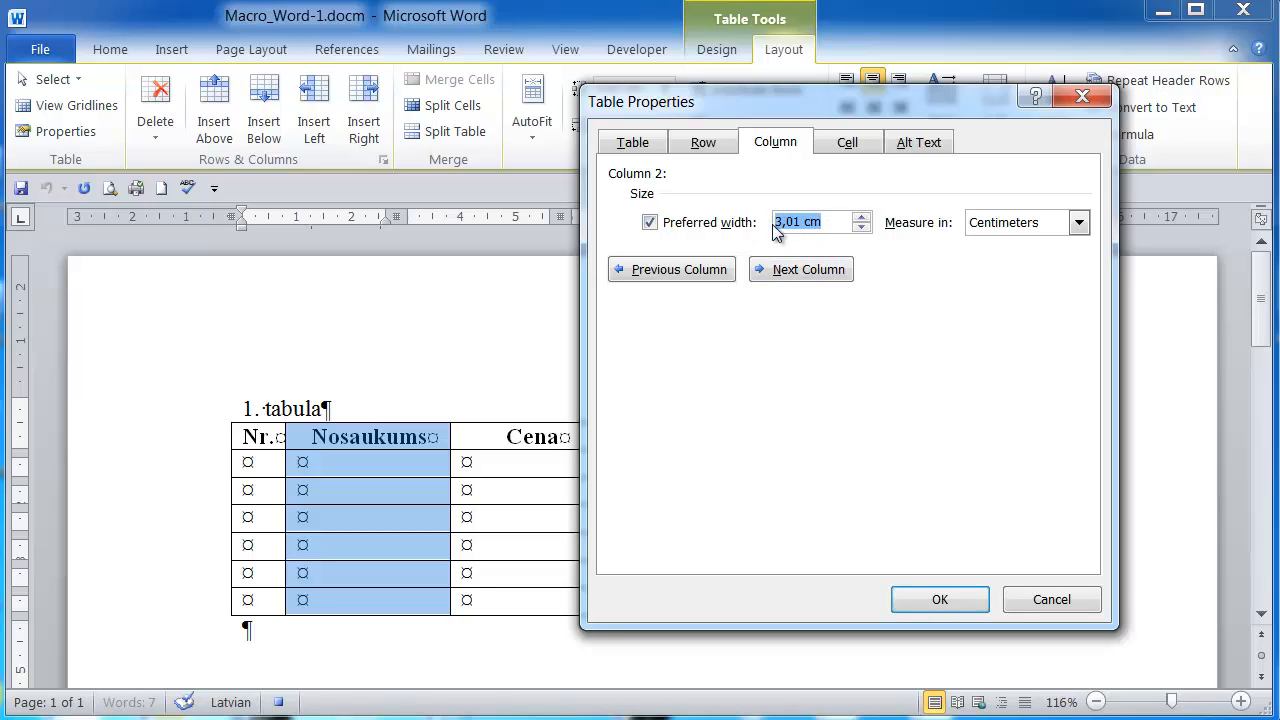
{"action": "type", "text": "8,2"}
{"action": "left_click", "coordinate": [808, 273]}
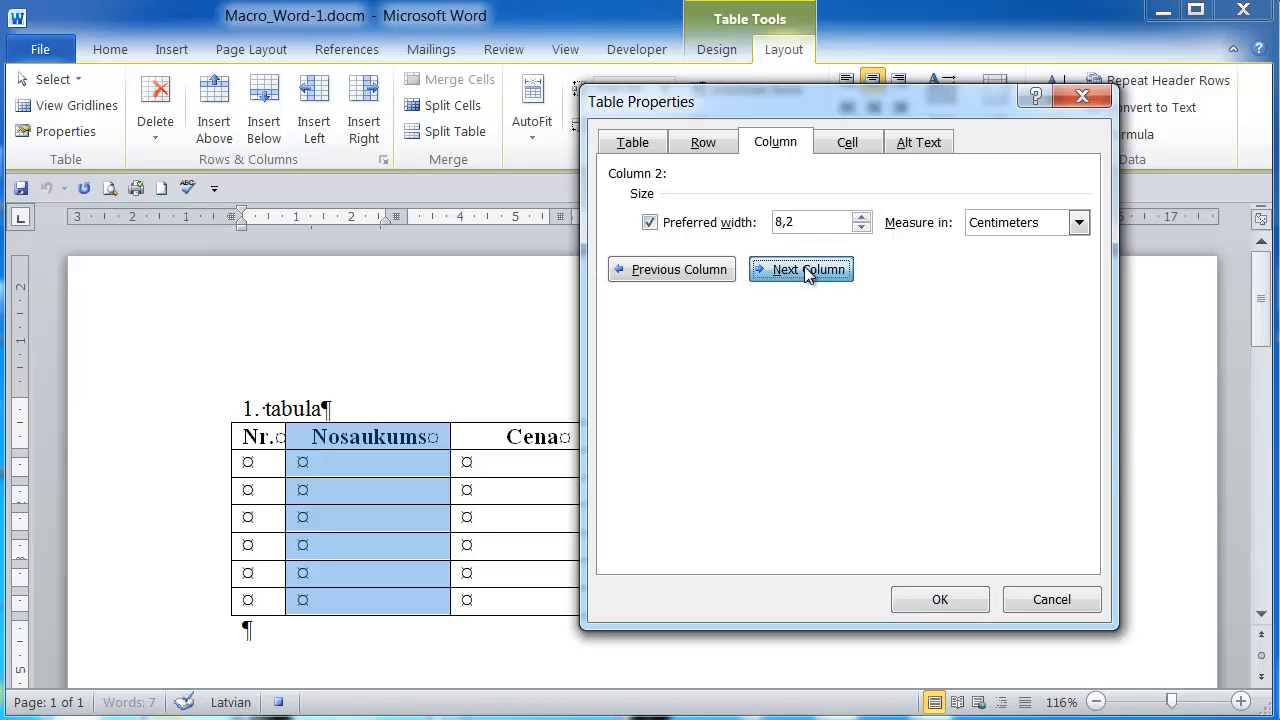
{"action": "left_click", "coordinate": [810, 222]}
{"action": "left_click_drag", "start_coordinate": [810, 222], "coordinate": [766, 222]}
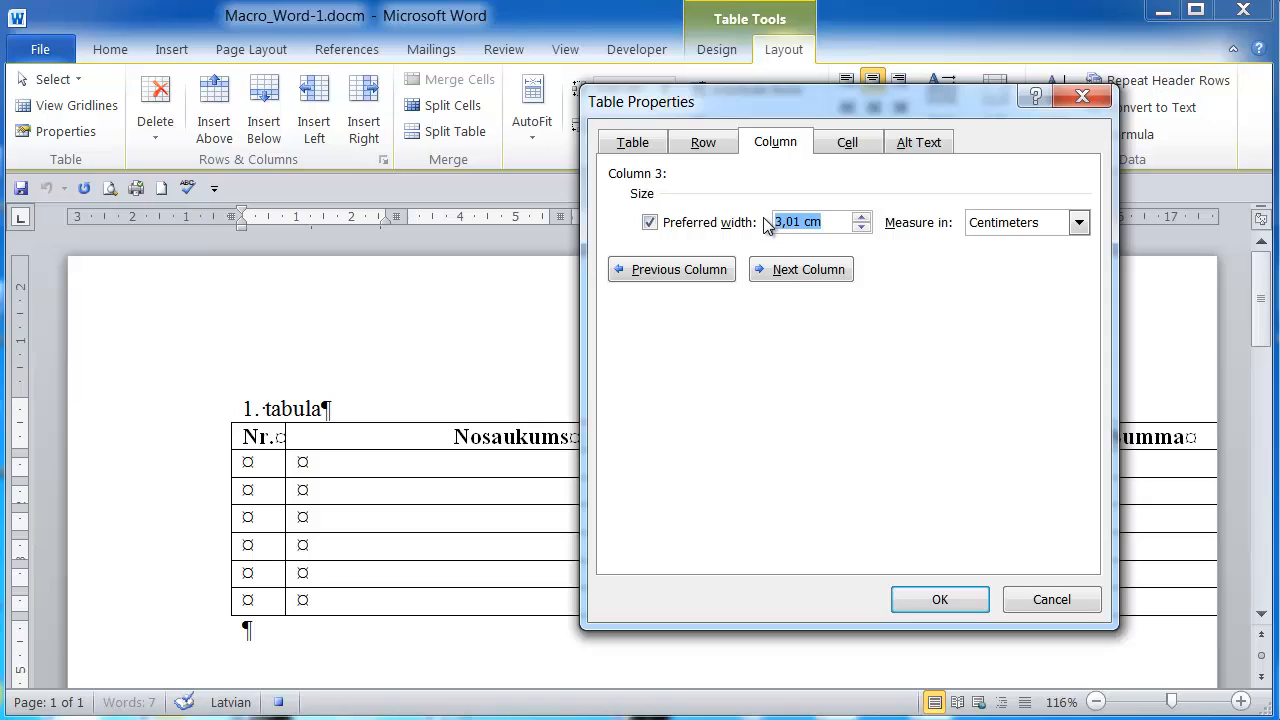
{"action": "type", "text": "2,2"}
{"action": "left_click", "coordinate": [808, 268]}
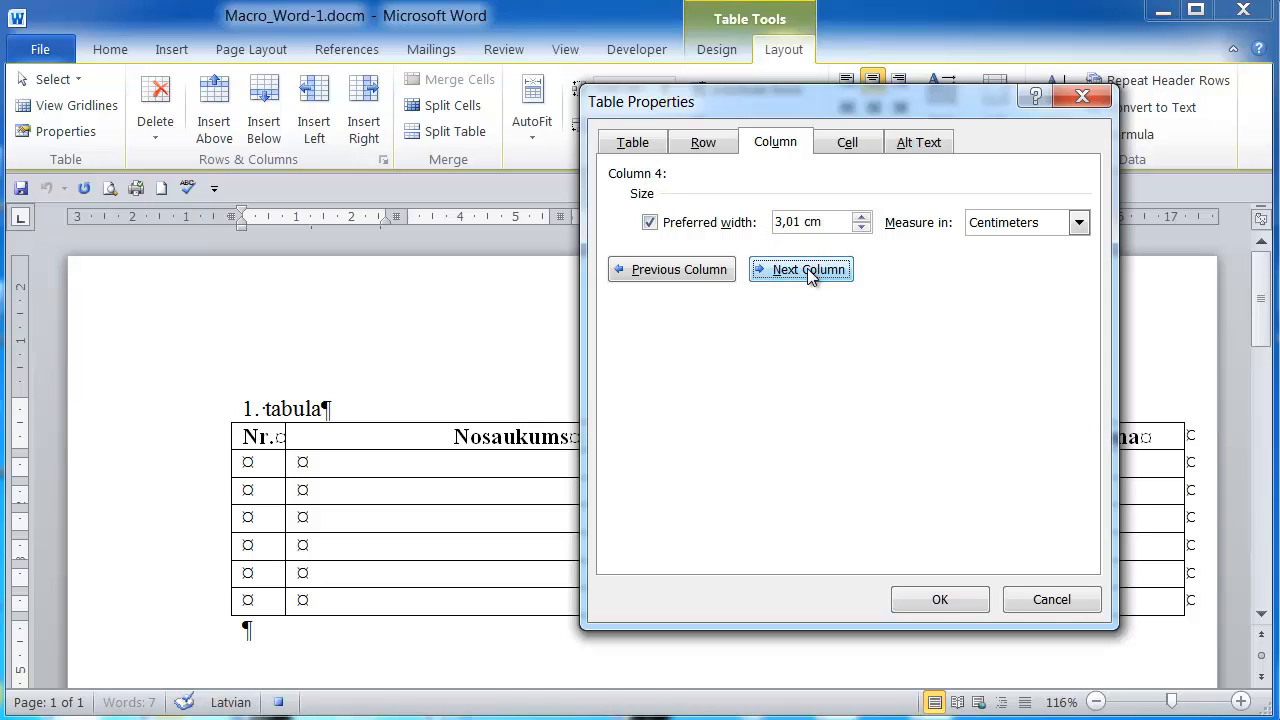
Set the Daudzums column width to 2,4 cm and the Summa column to 2,2 cm, then place the cursor below the table.
{"action": "left_click_drag", "start_coordinate": [829, 222], "coordinate": [763, 228]}
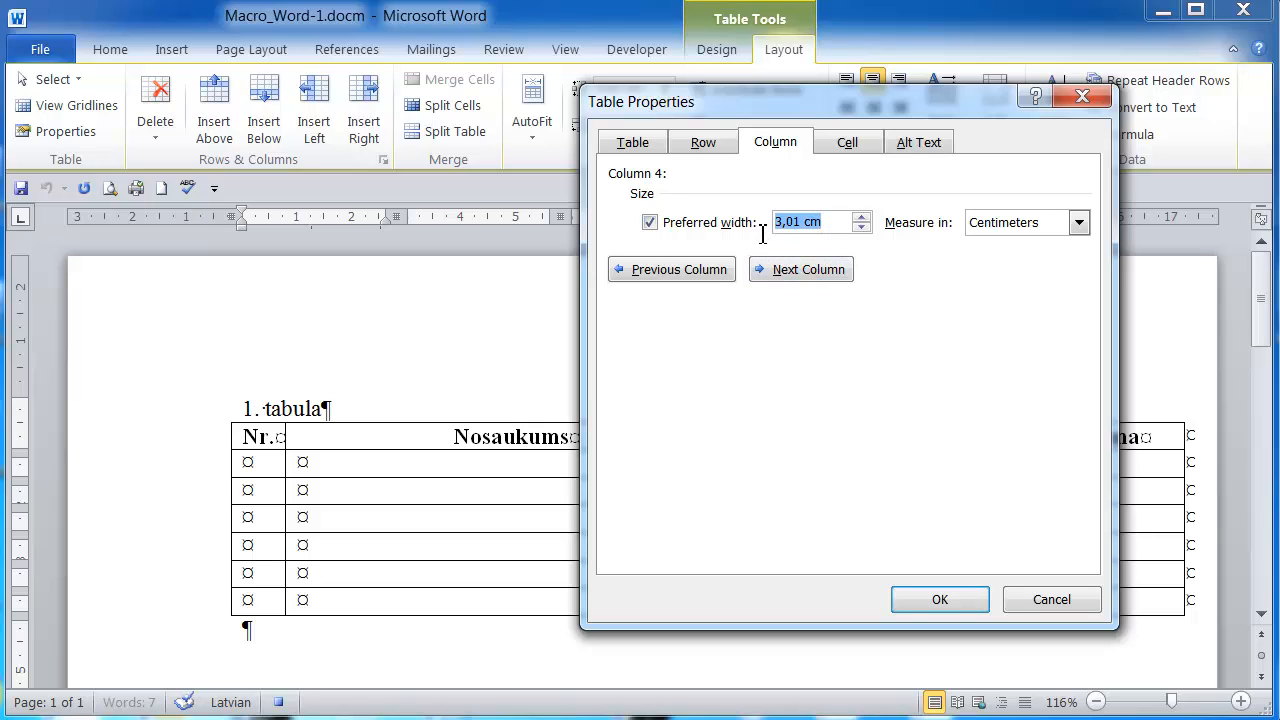
{"action": "type", "text": "2,4"}
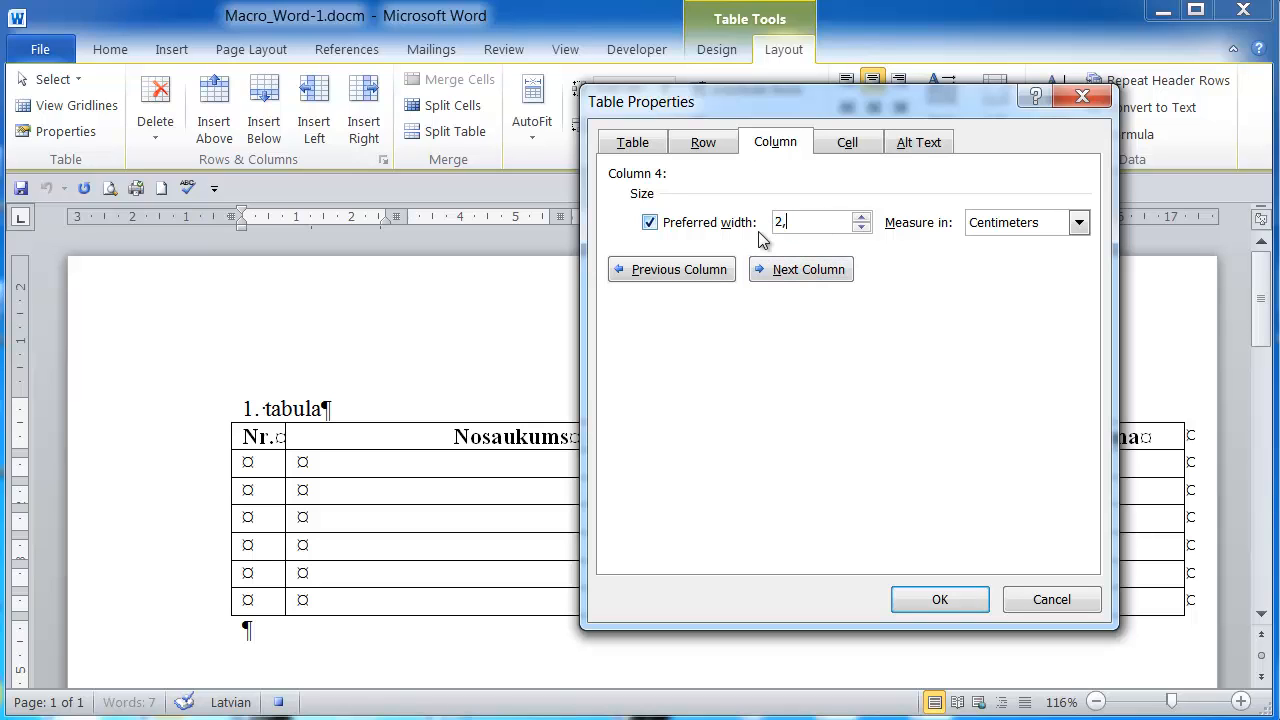
{"action": "left_click", "coordinate": [806, 270]}
{"action": "left_click_drag", "start_coordinate": [834, 220], "coordinate": [774, 229]}
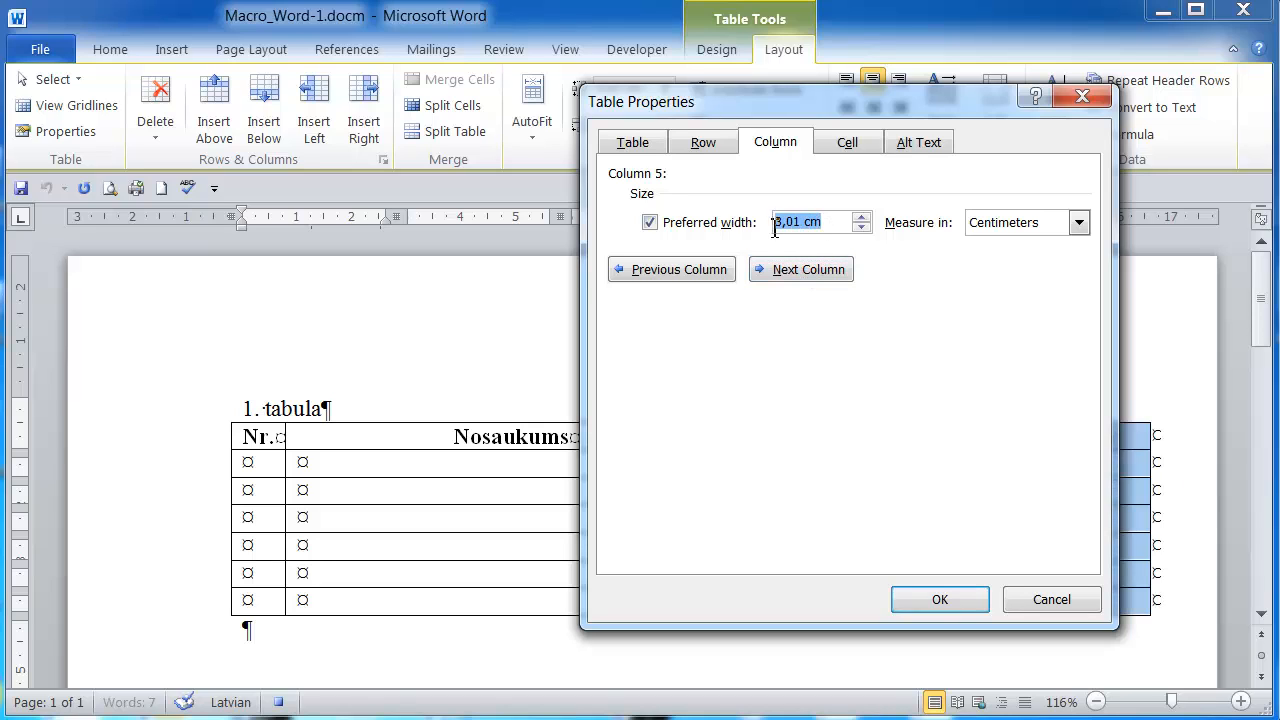
{"action": "type", "text": "2,2"}
{"action": "left_click", "coordinate": [940, 600]}
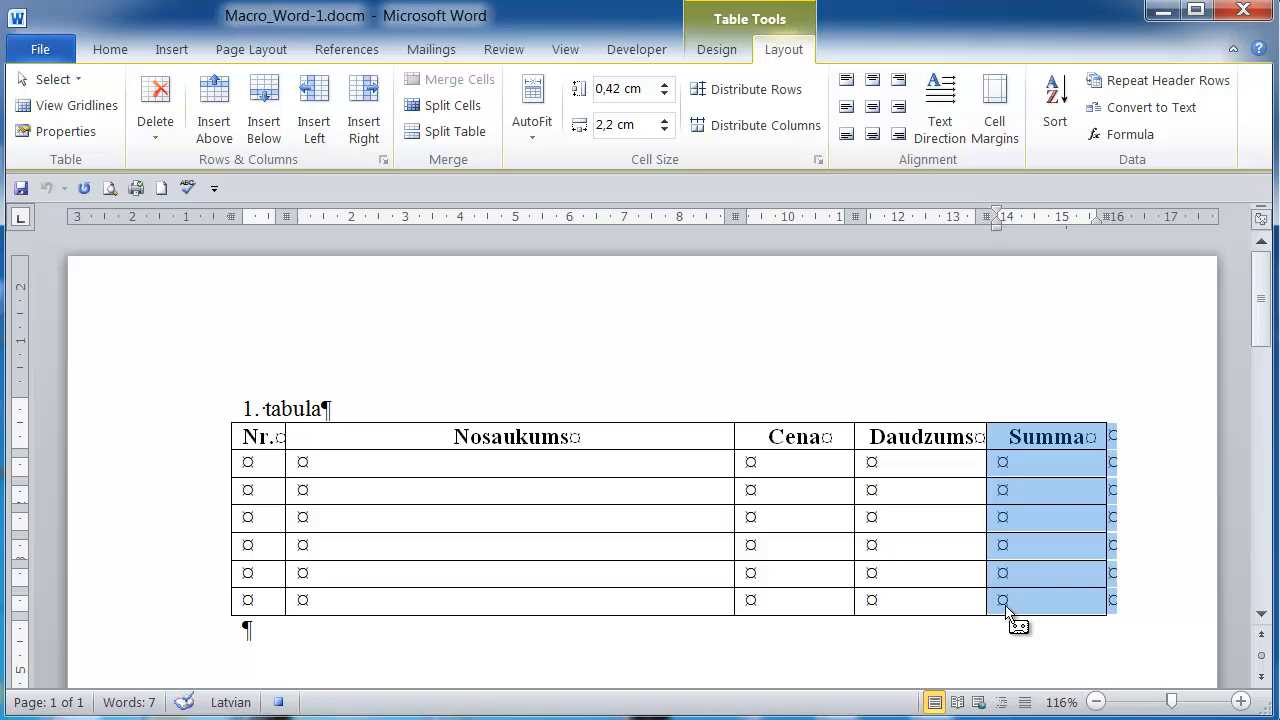
{"action": "key", "text": "ctrl+End"}
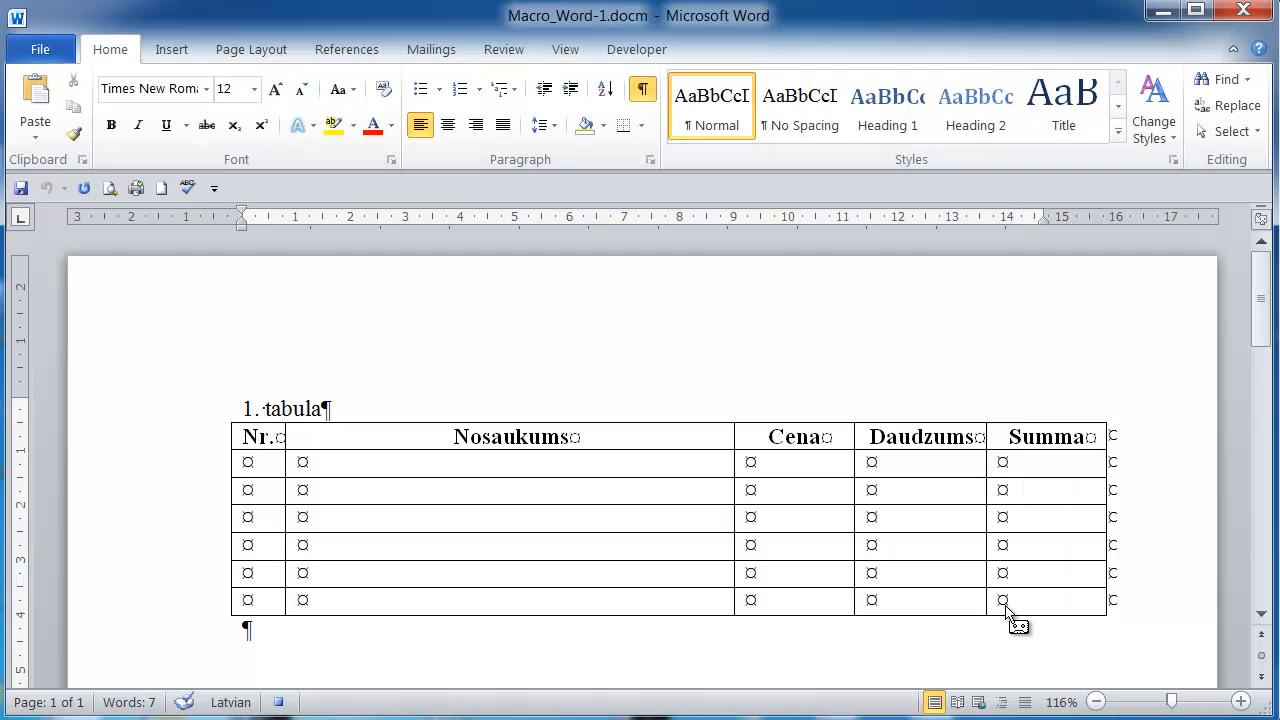